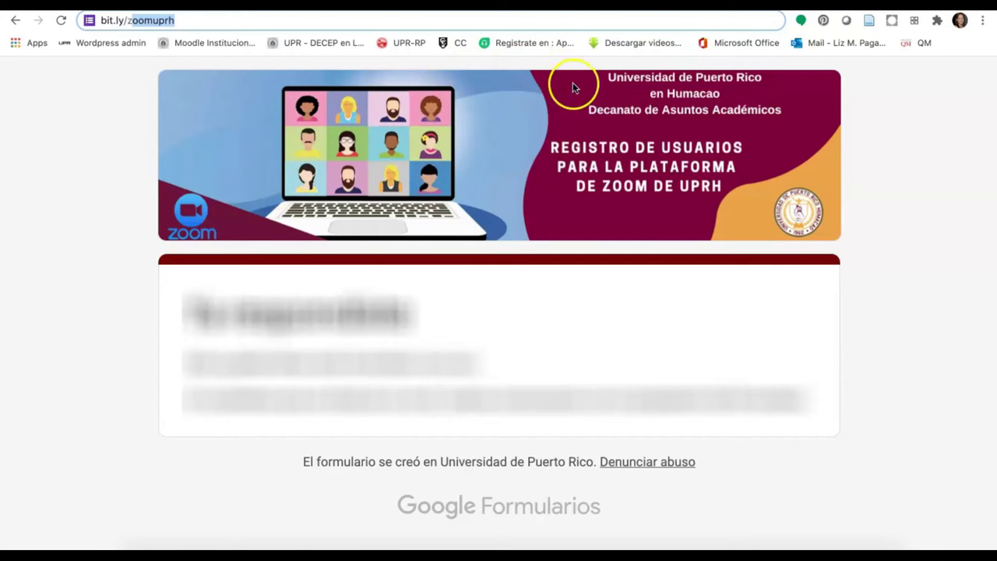
Open the Zoom website and sign in with the institutional Google account.
key(Return)
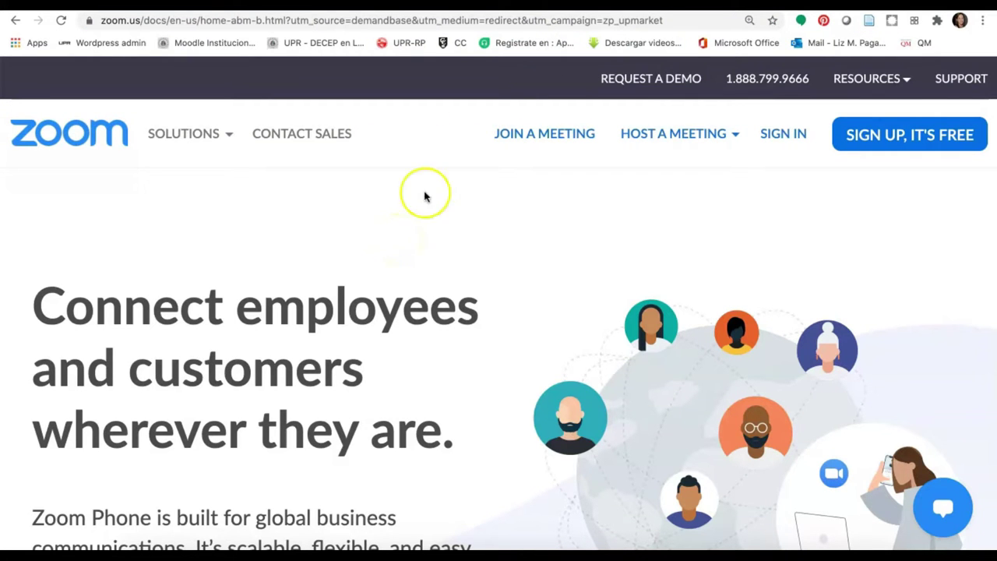
click(776, 137)
scroll(694, 345, down, 2)
scroll(694, 345, down, 5)
click(439, 344)
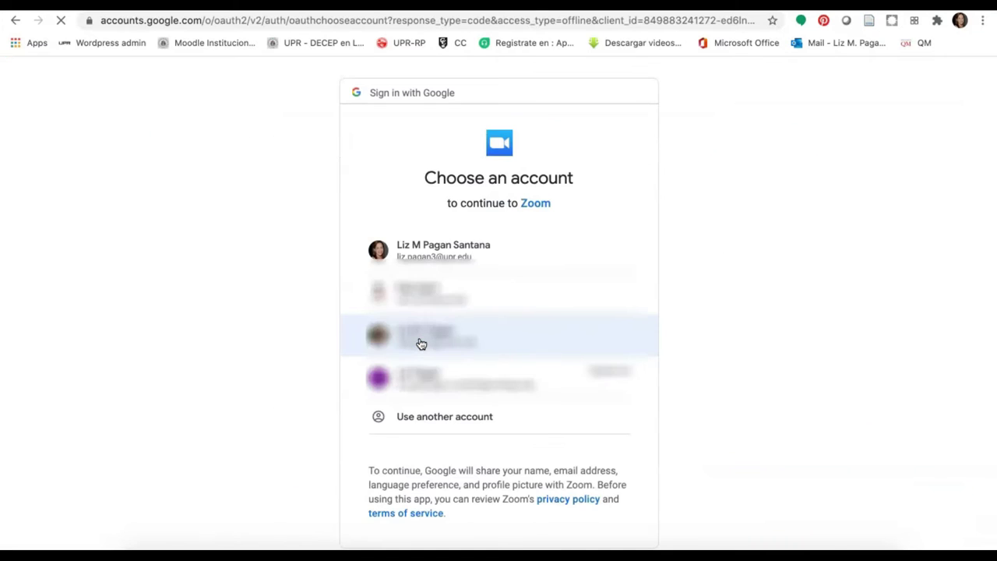
click(429, 257)
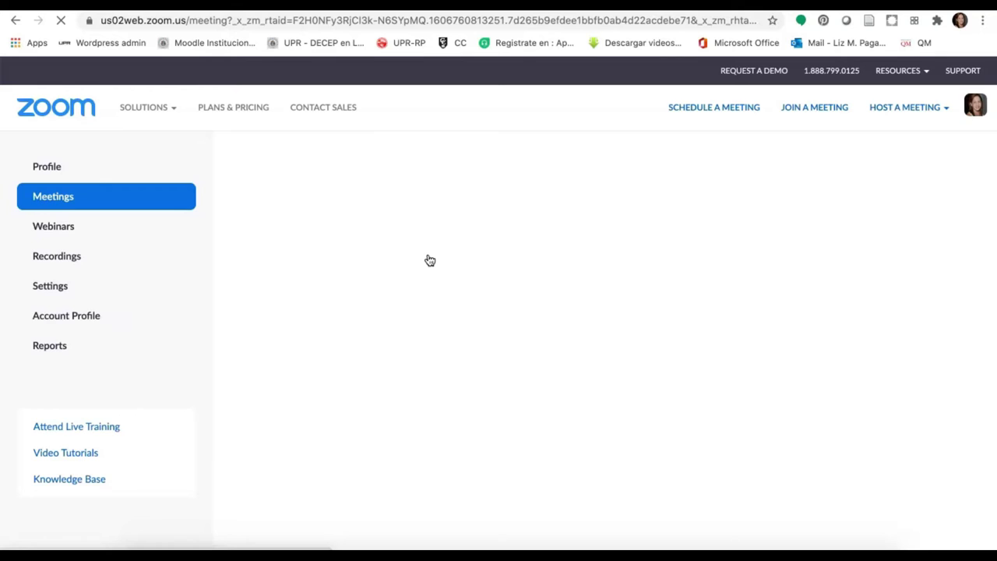
View the account's profile page and its list of upcoming meetings.
click(47, 166)
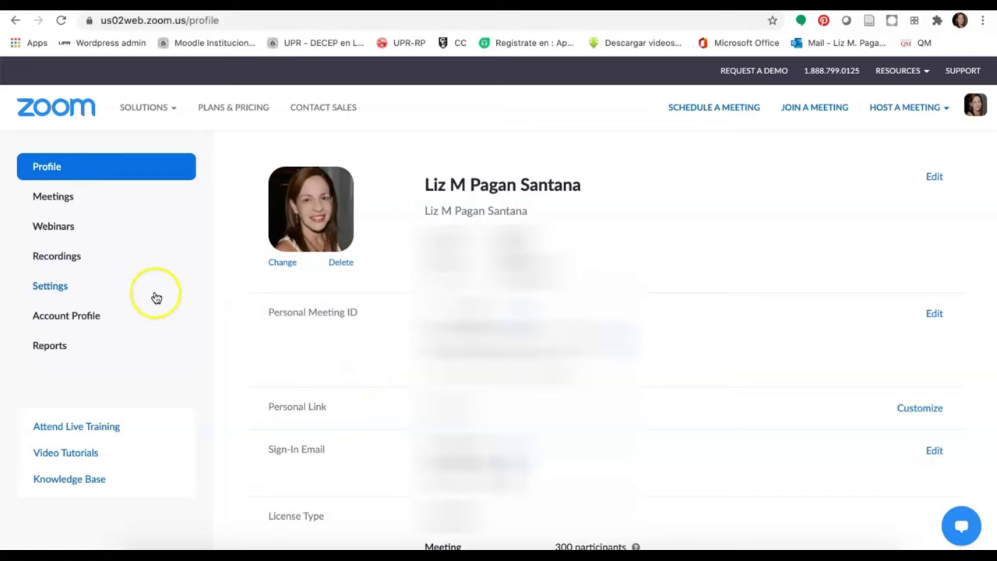
click(52, 197)
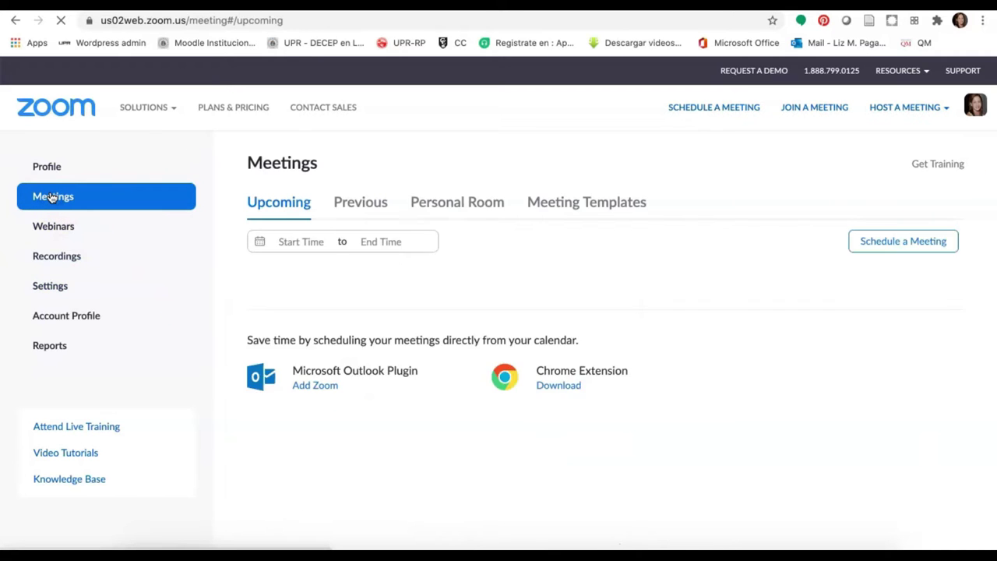
mouse_move(143, 107)
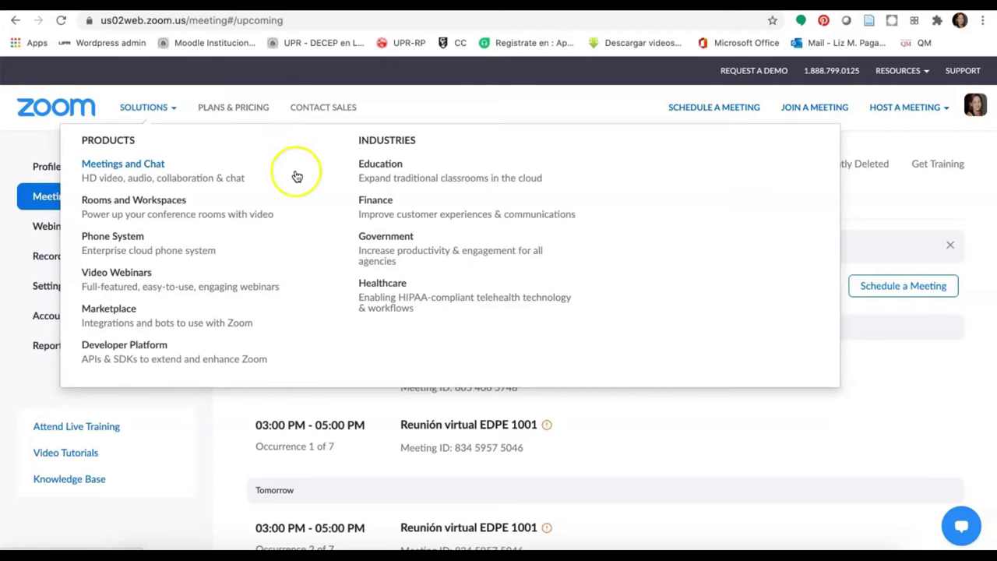
click(491, 99)
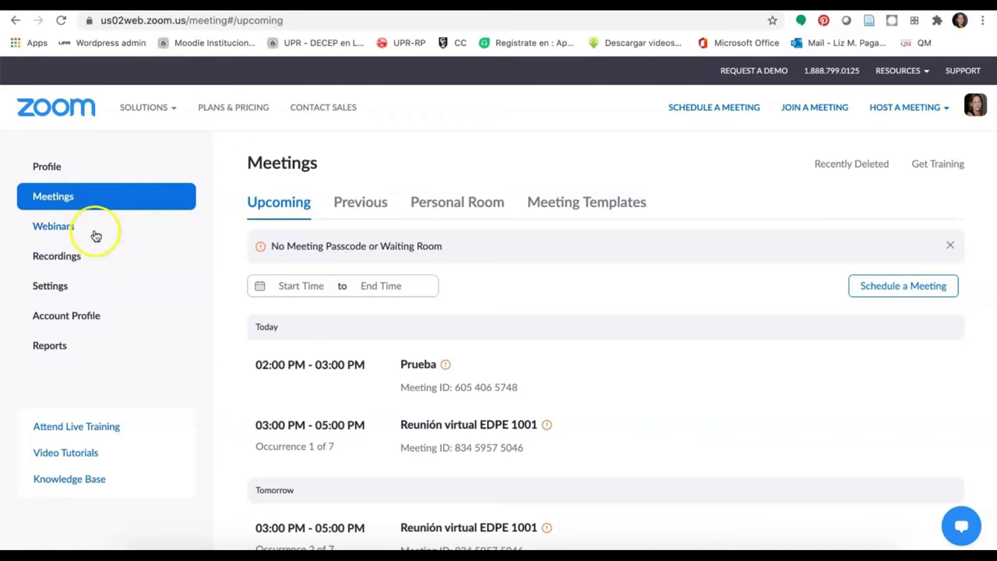
Enable the Breakout room option in the advanced in-meeting settings and review the other in-meeting options.
click(48, 288)
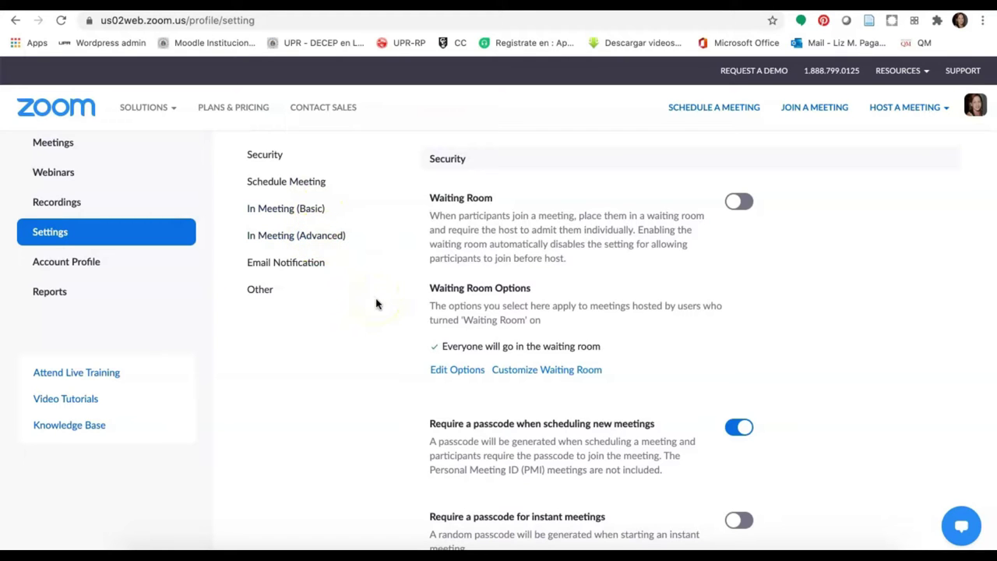
click(322, 238)
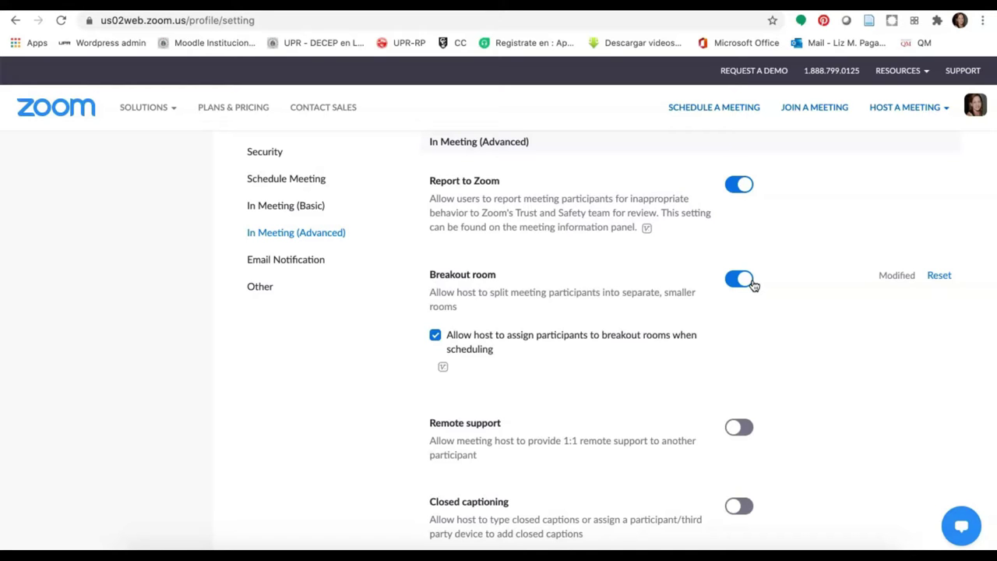
scroll(752, 285, up, 1)
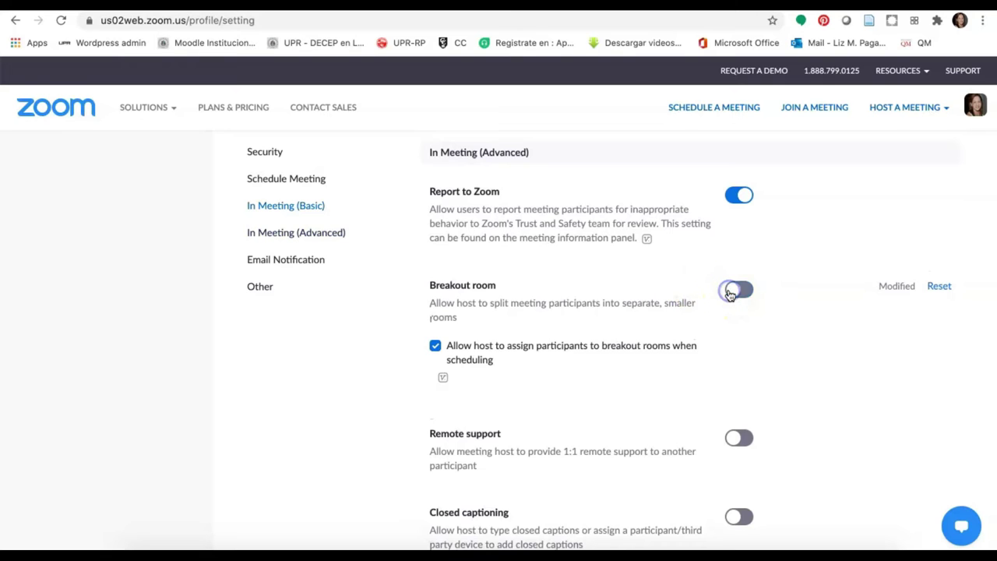
click(741, 290)
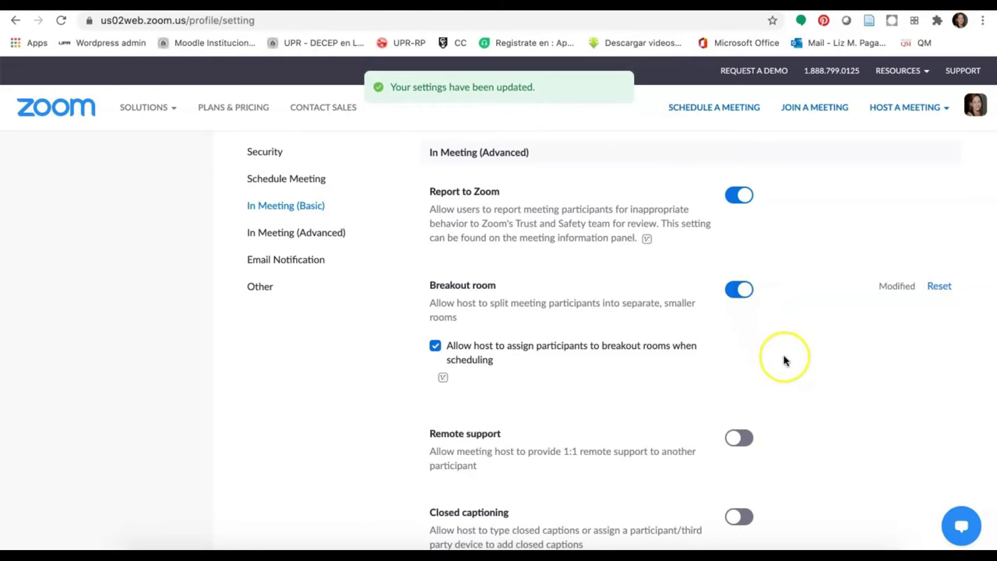
scroll(784, 359, down, 5)
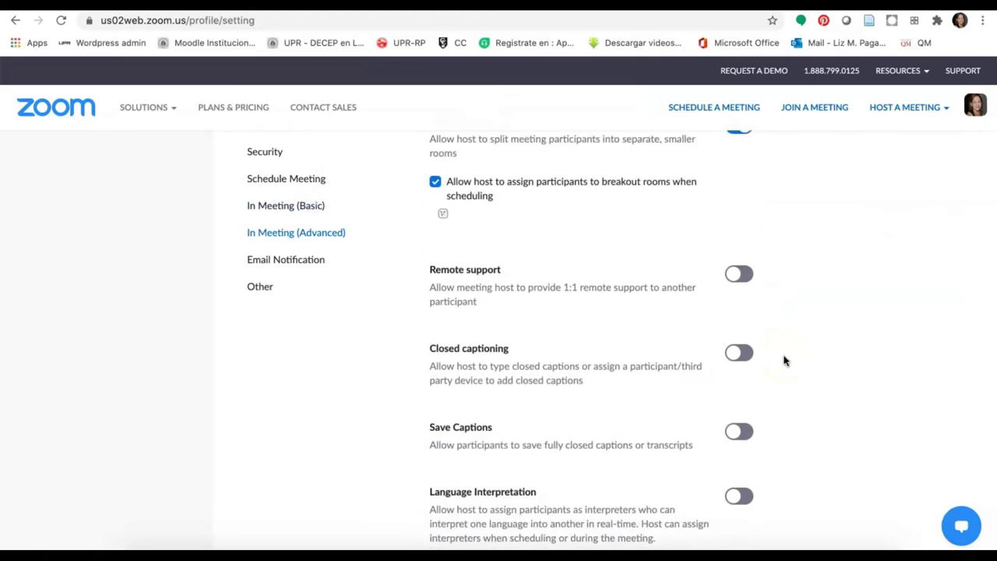
scroll(784, 359, down, 3)
scroll(784, 360, up, 2)
scroll(784, 360, up, 12)
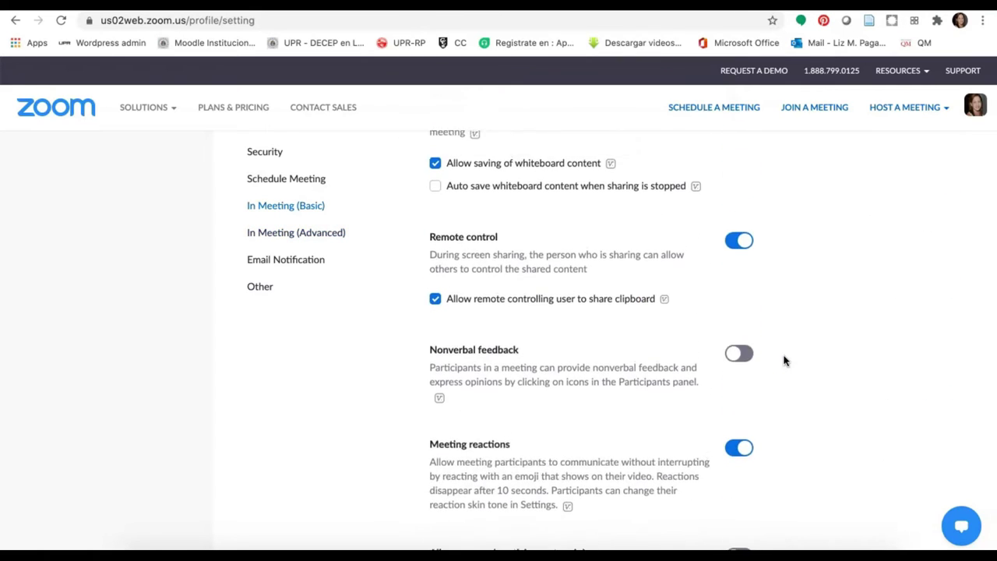
scroll(784, 360, up, 5)
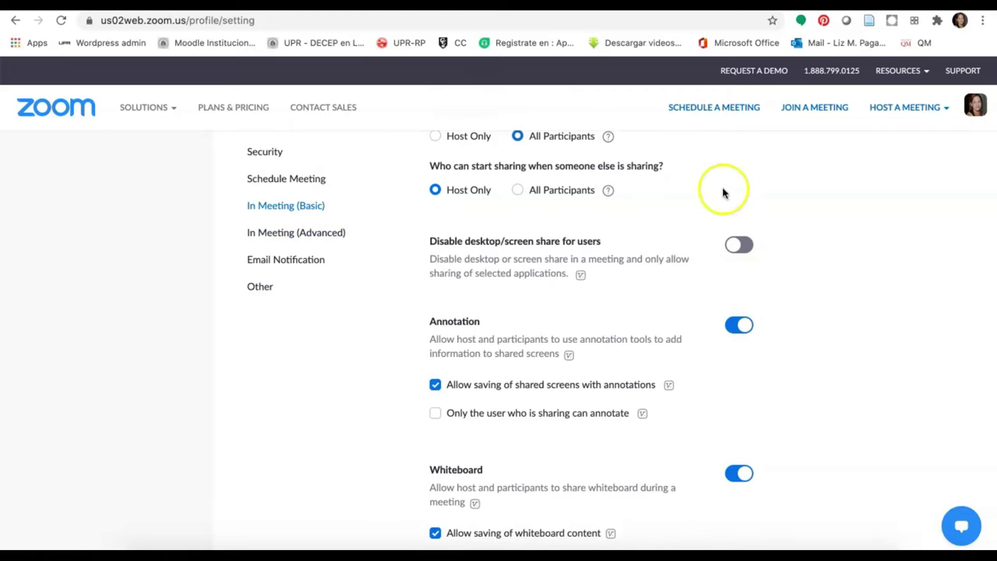
Start scheduling a new meeting with the topic "Reunión virtual EDPE 1002".
click(714, 109)
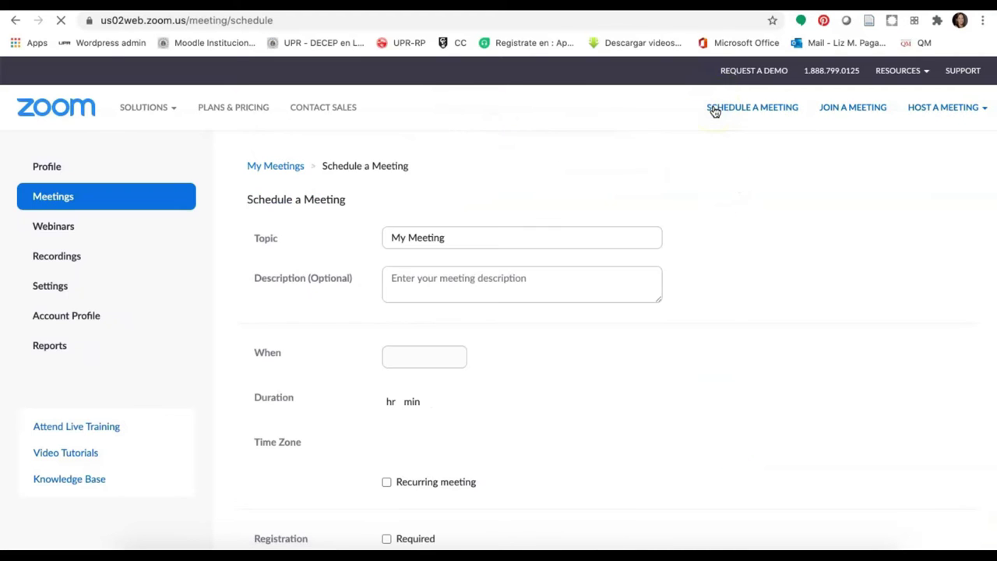
click(449, 237)
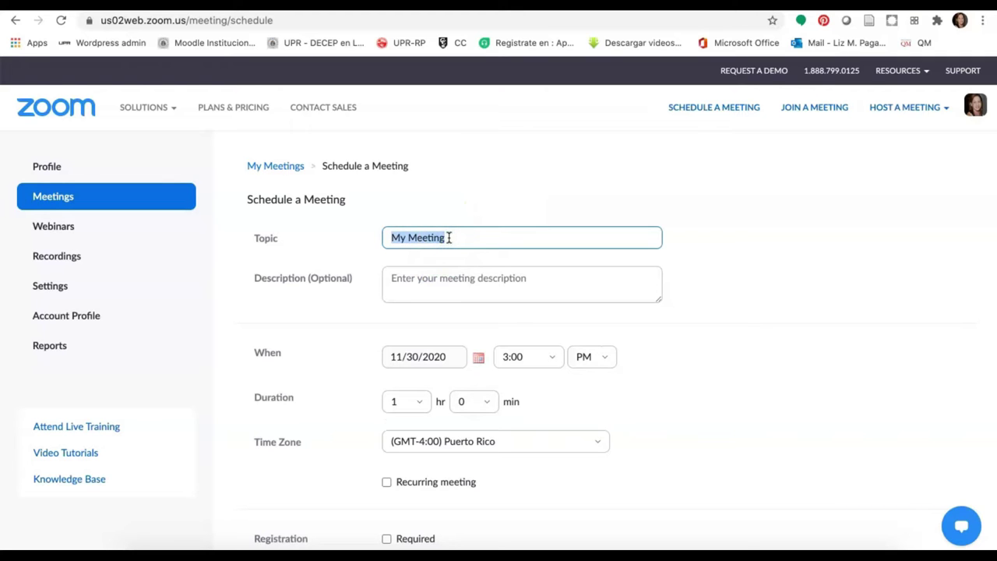
text(R)
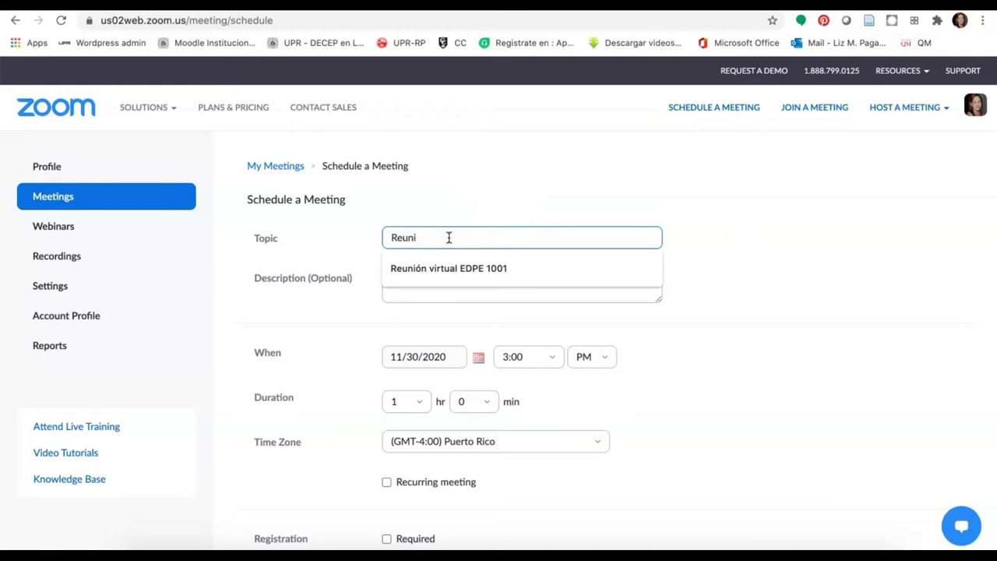
text(euni)
click(441, 269)
key(BackSpace)
text(2)
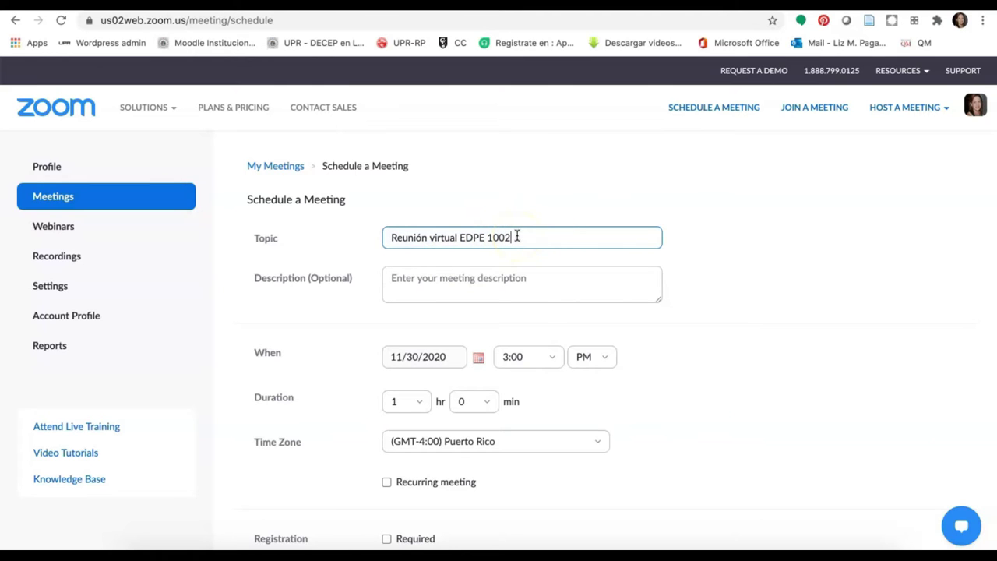
Set the meeting's start time to 4:00 PM and its duration to 2 hours.
scroll(720, 352, down, 3)
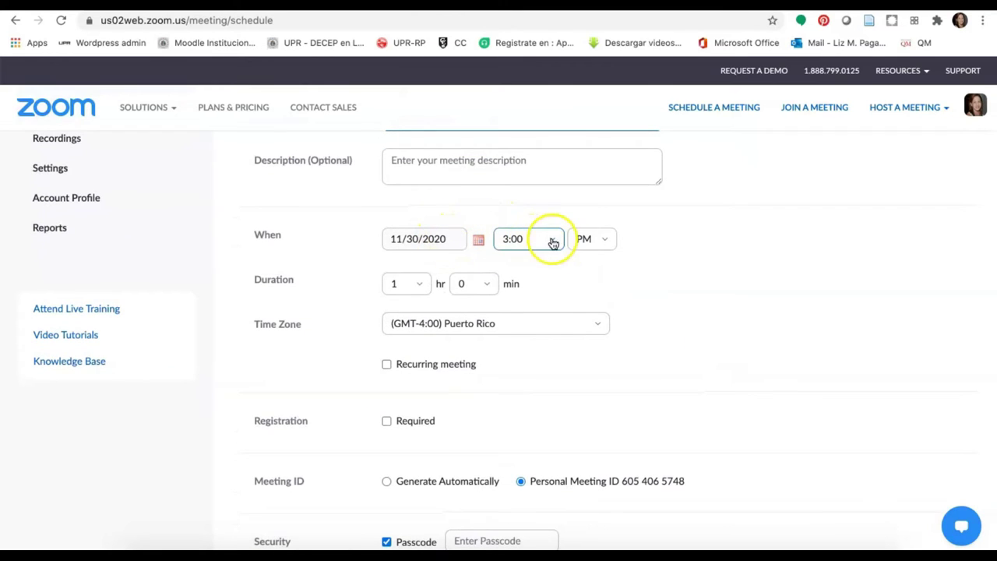
click(551, 240)
scroll(527, 316, down, 2)
click(520, 381)
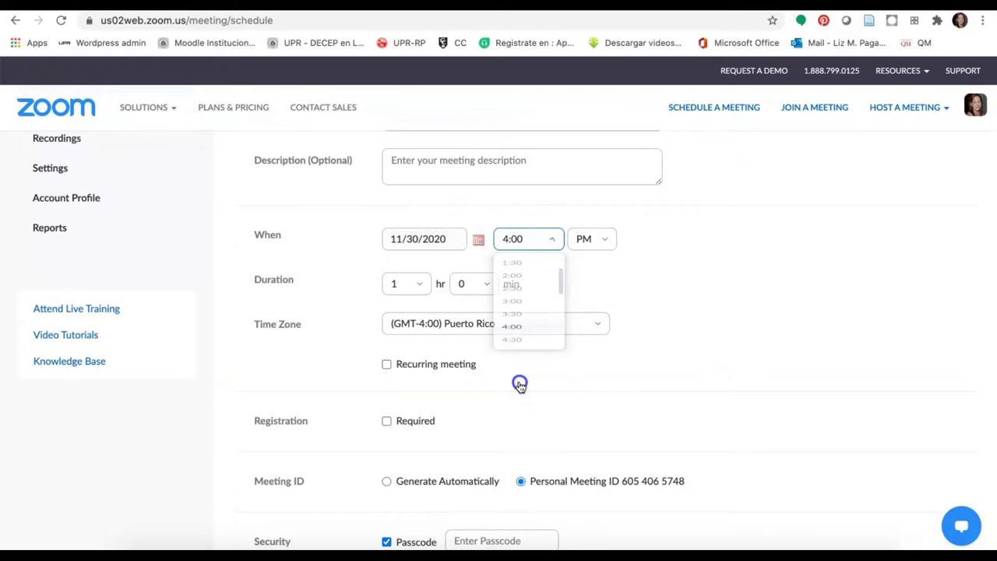
click(418, 287)
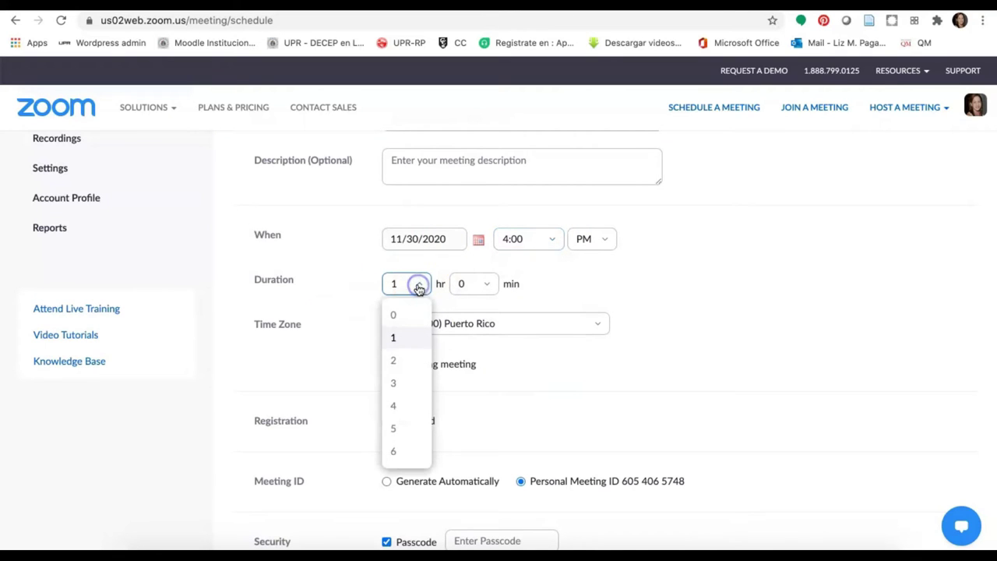
click(403, 363)
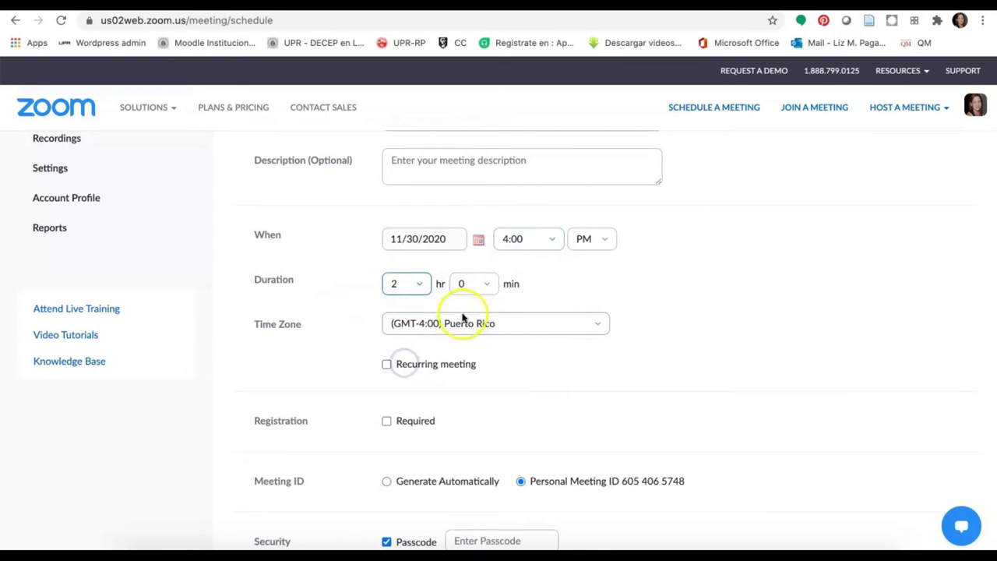
Make the meeting recurring with the default daily recurrence.
scroll(664, 336, down, 2)
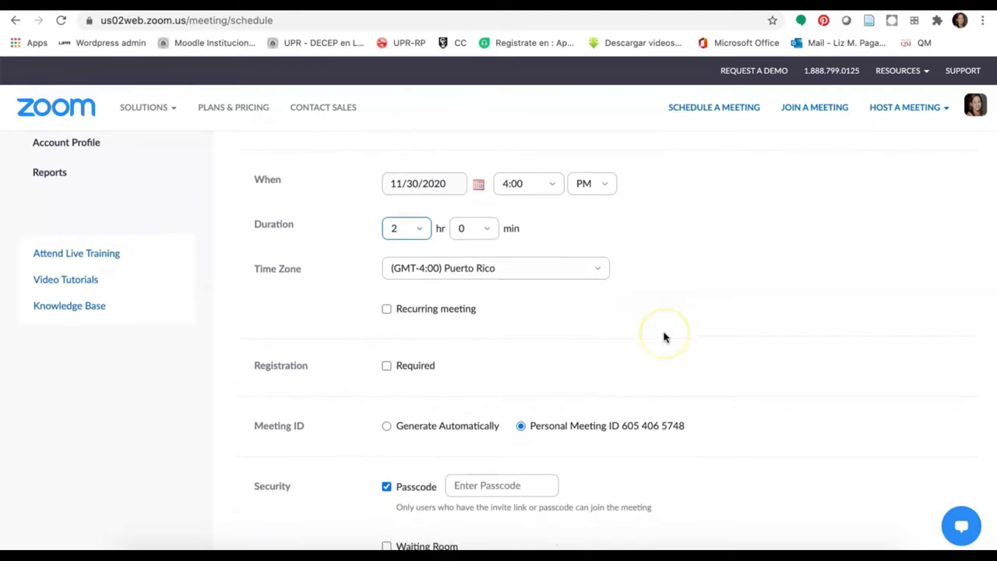
click(384, 305)
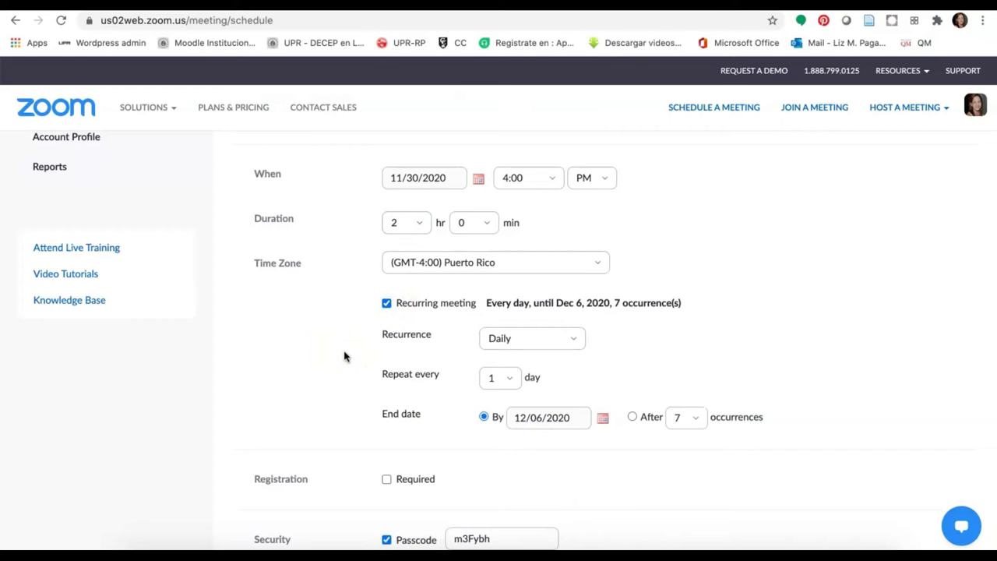
scroll(345, 356, down, 2)
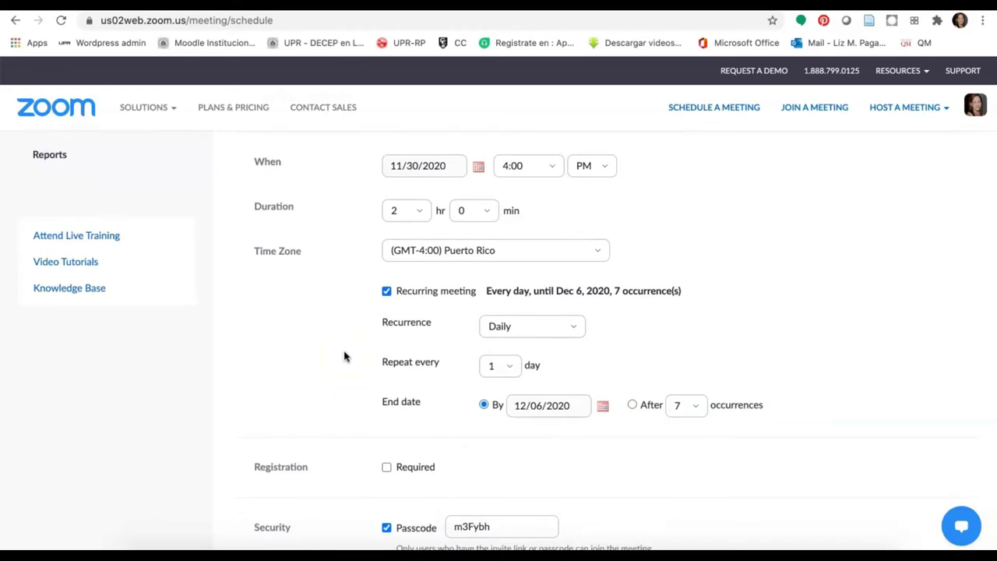
click(538, 345)
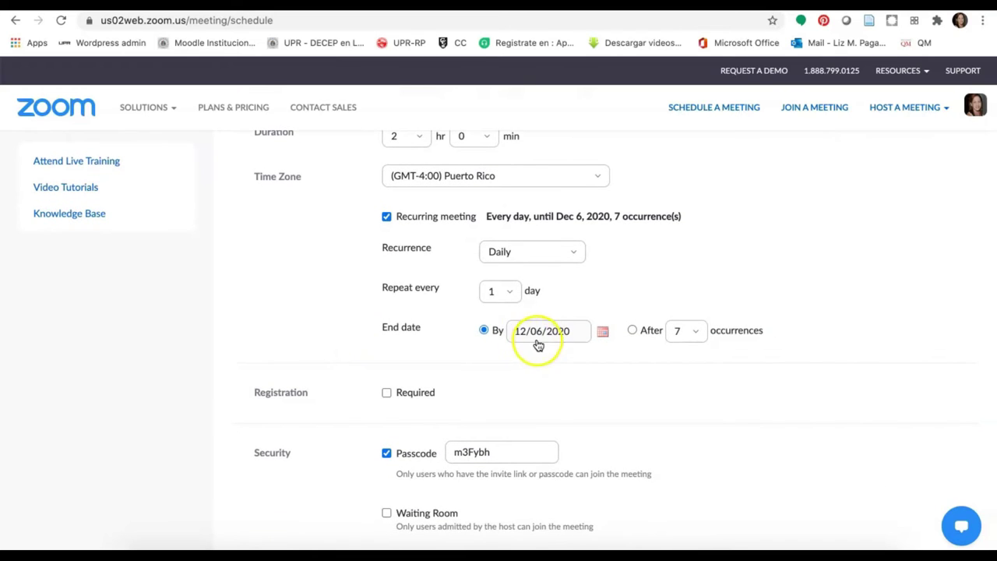
Remove the passcode requirement from the meeting's security options.
scroll(540, 341, down, 3)
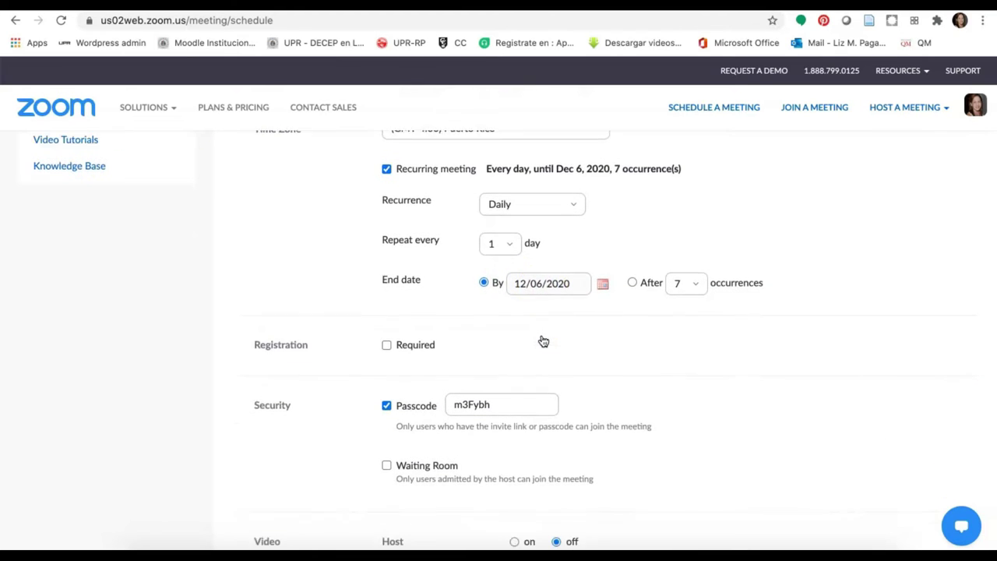
click(386, 325)
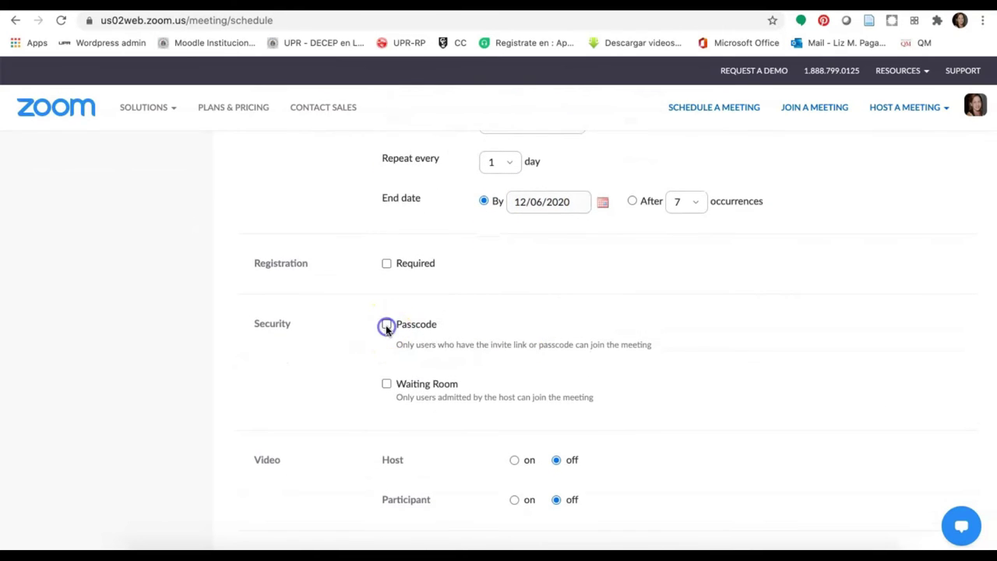
click(386, 324)
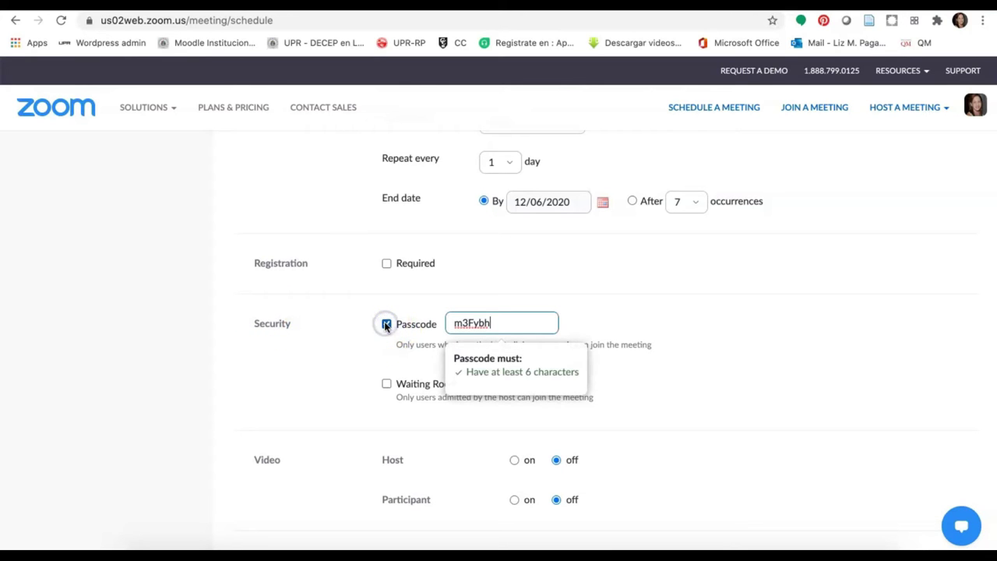
click(386, 324)
Review the remaining security, video, audio and meeting options, and save the scheduled meeting.
scroll(444, 327, down, 5)
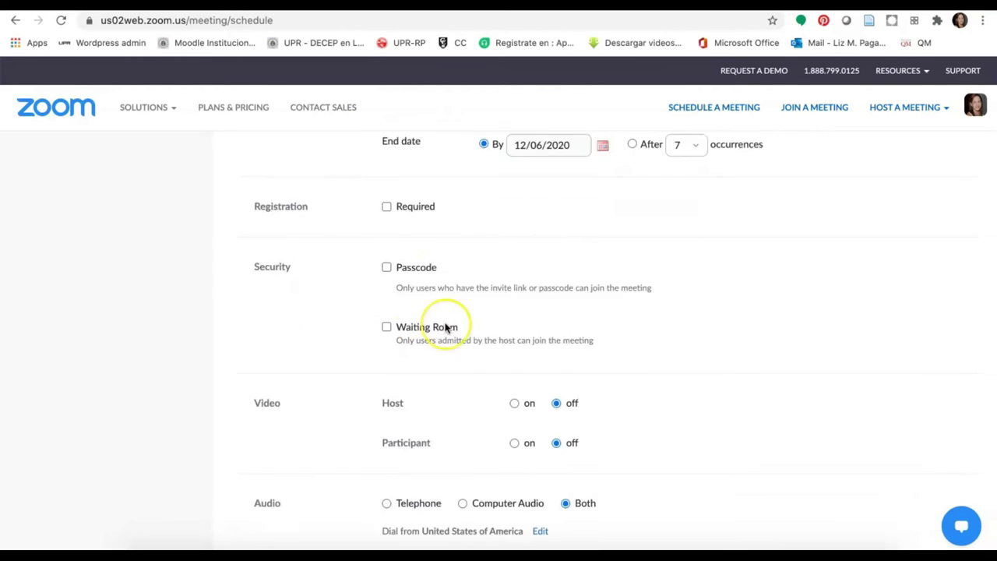
scroll(396, 204, up, 3)
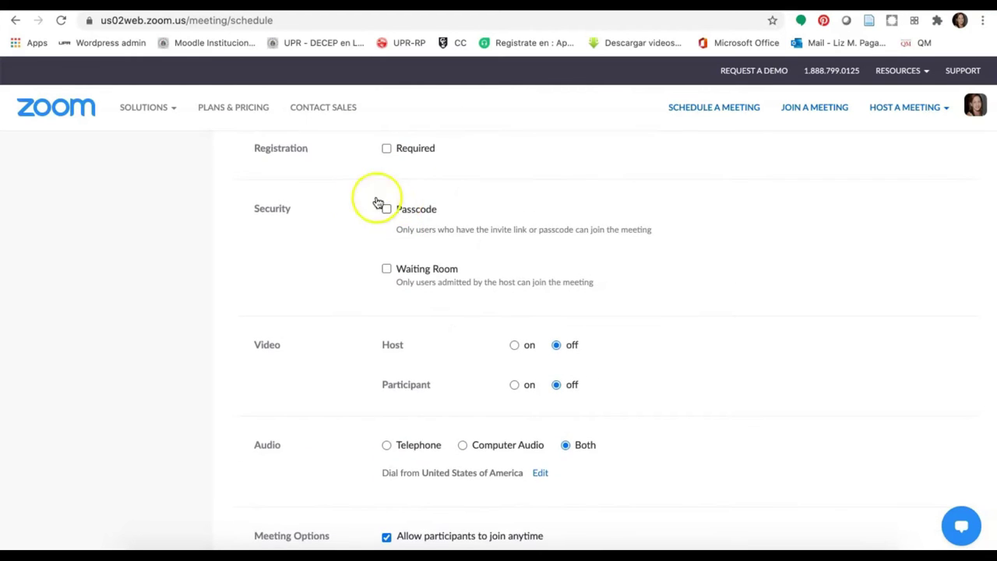
scroll(328, 310, down, 1)
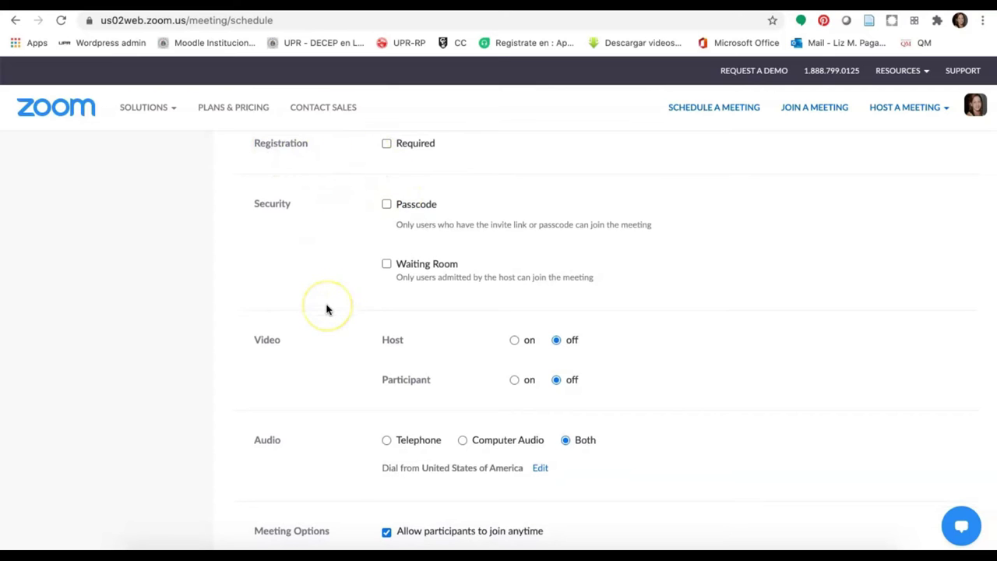
scroll(326, 309, down, 1)
scroll(326, 309, down, 2)
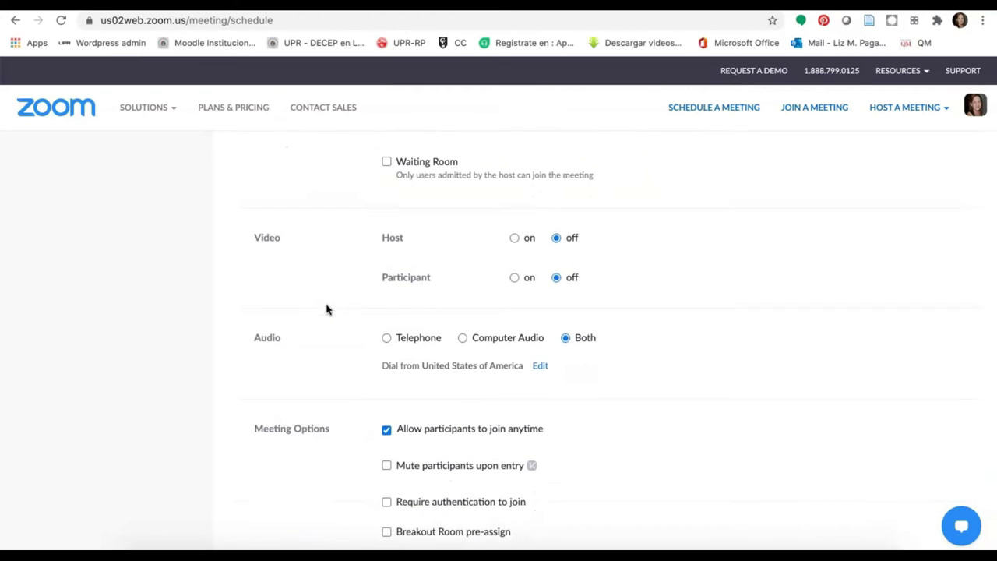
scroll(327, 310, down, 5)
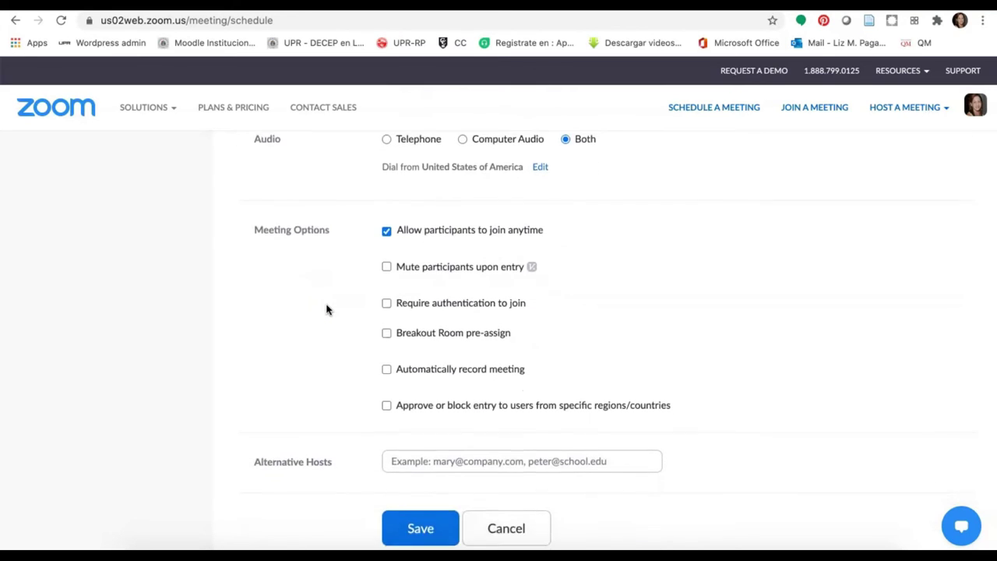
click(405, 490)
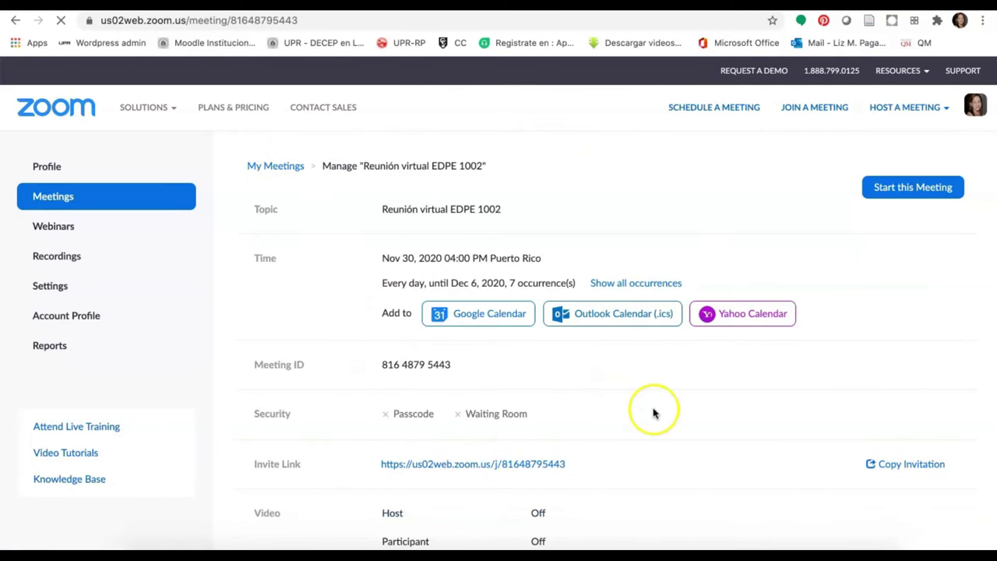
Copy the full meeting invitation for "Reunión virtual EDPE 1002" to the clipboard and close the invitation dialog.
scroll(653, 413, down, 2)
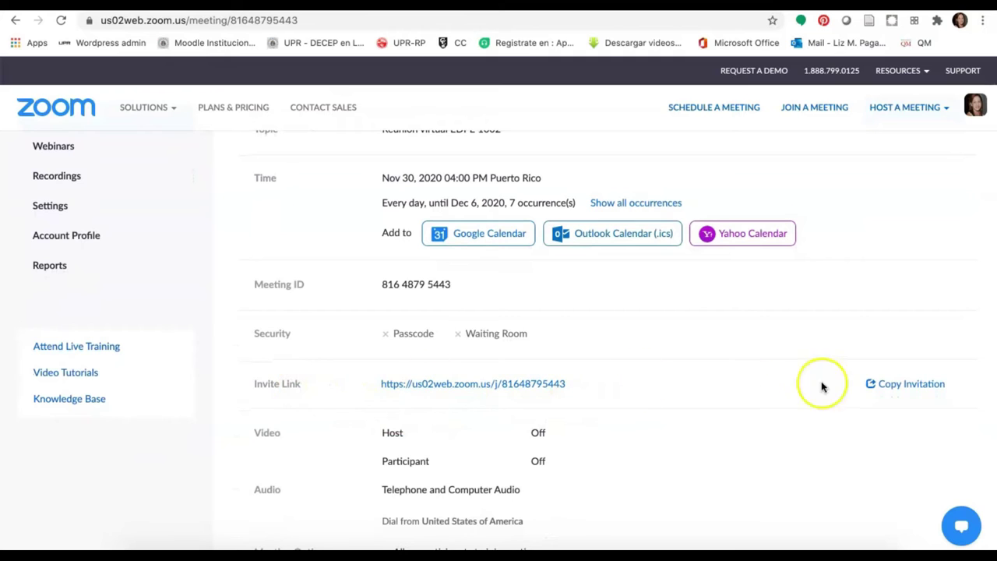
click(899, 387)
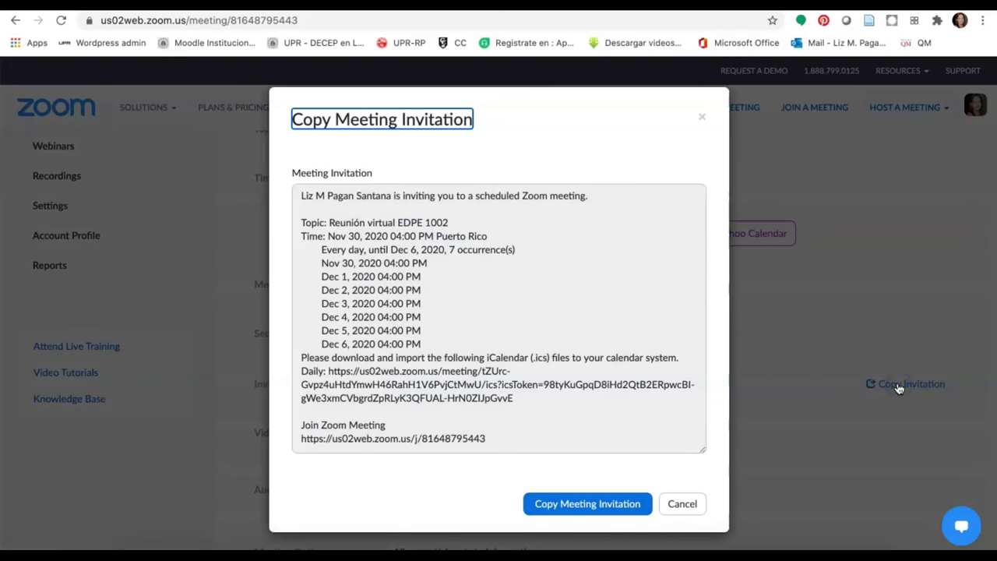
click(612, 489)
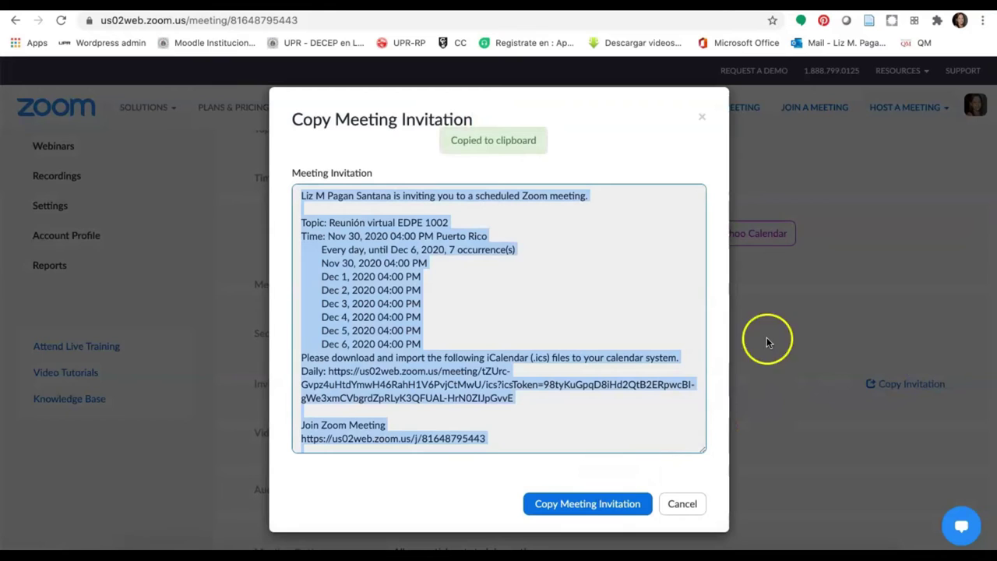
click(701, 118)
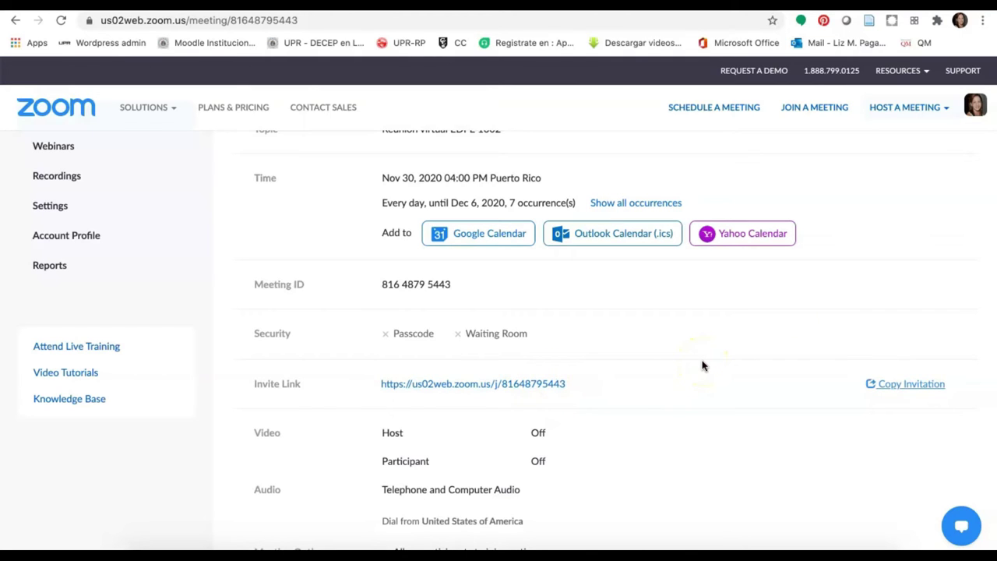
scroll(702, 365, down, 1)
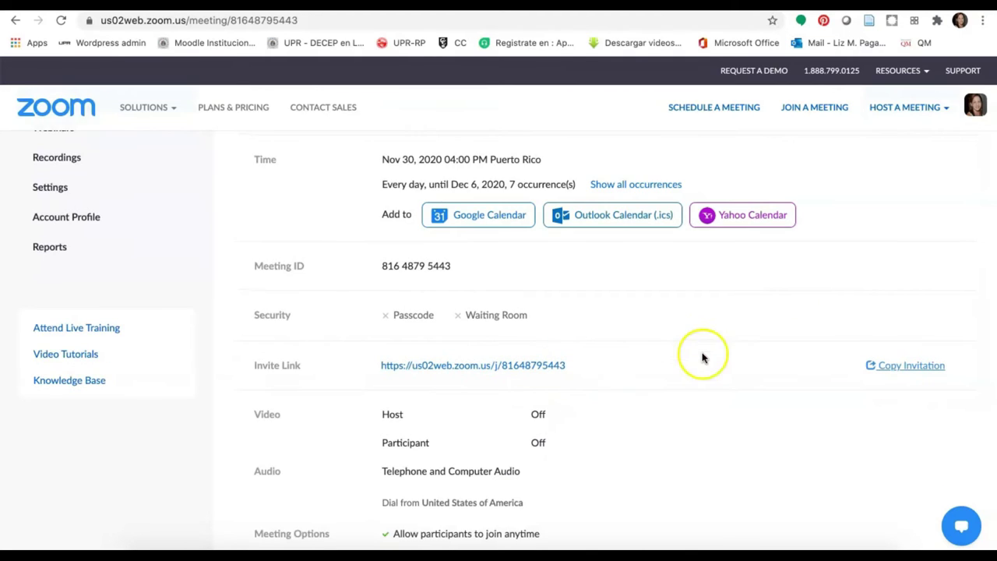
View the pages for joining and scheduling a meeting, and review the list of upcoming meetings.
click(807, 113)
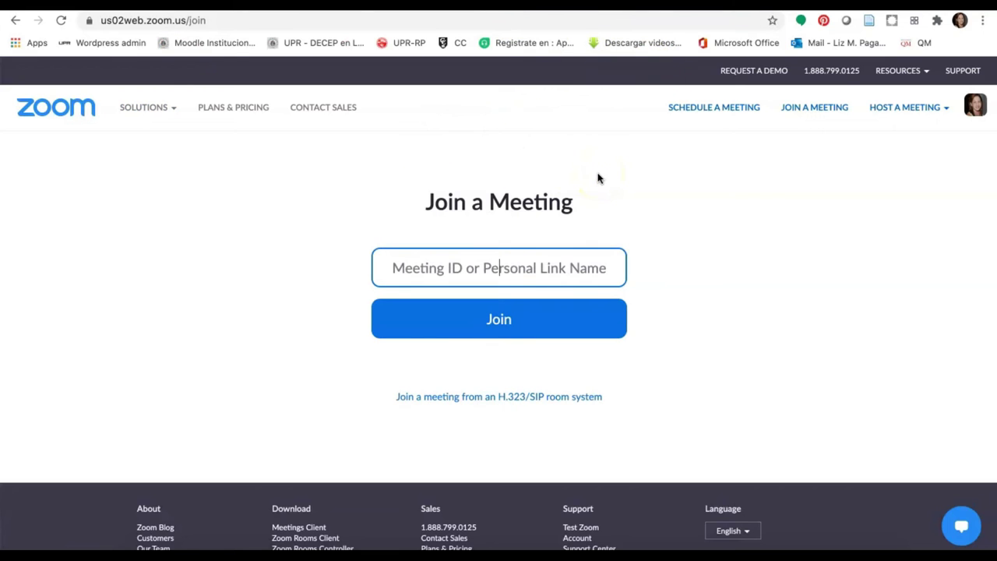
click(728, 106)
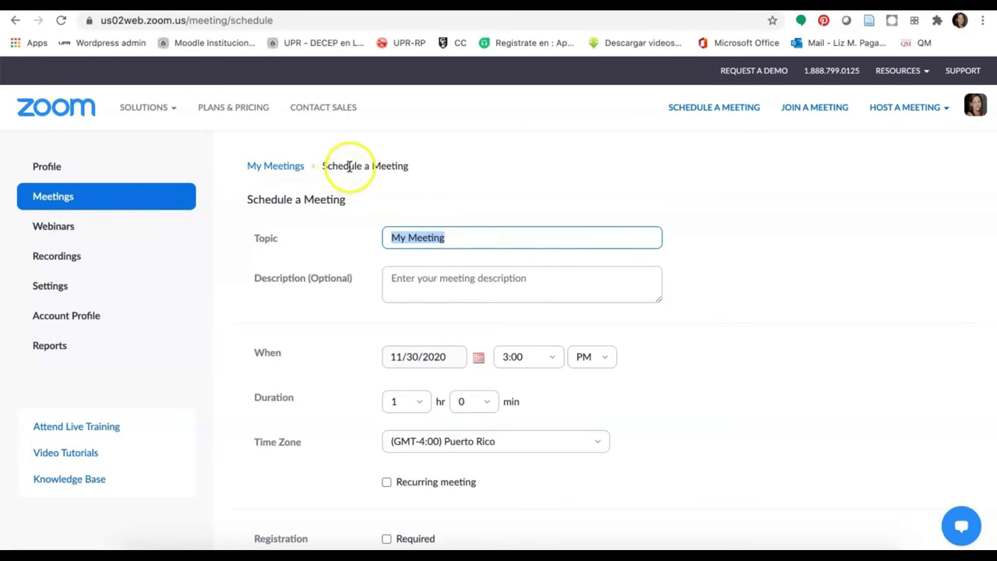
click(267, 167)
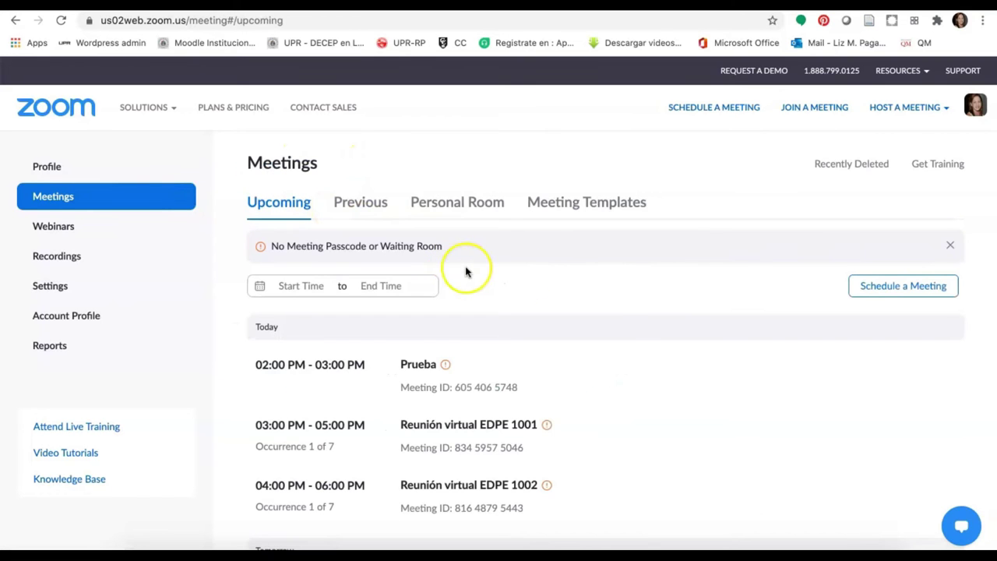
scroll(628, 318, down, 1)
scroll(627, 315, down, 3)
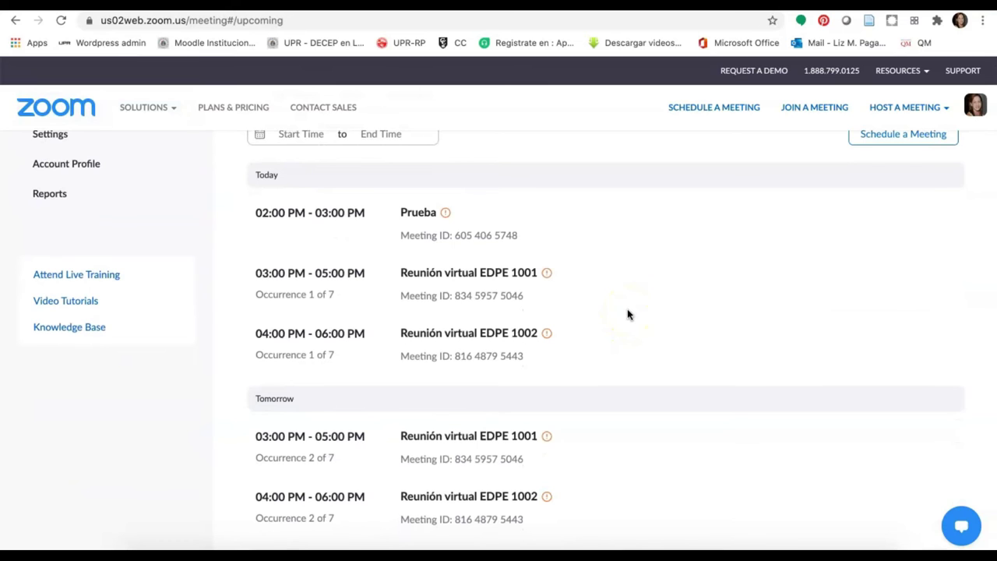
scroll(627, 315, down, 1)
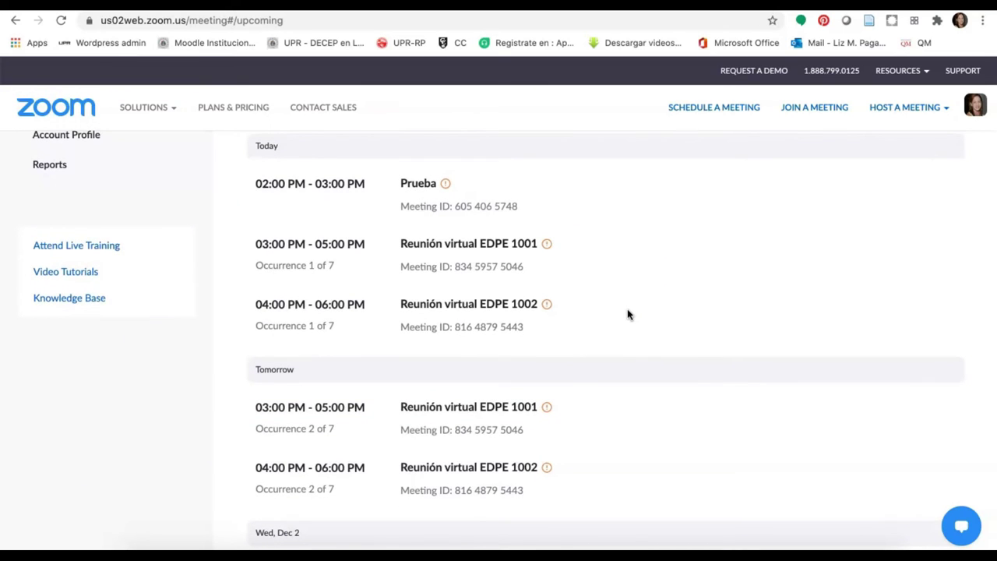
Start today's "Reunión virtual EDPE 1001" meeting in the Zoom desktop app and join it with computer audio.
mouse_move(478, 262)
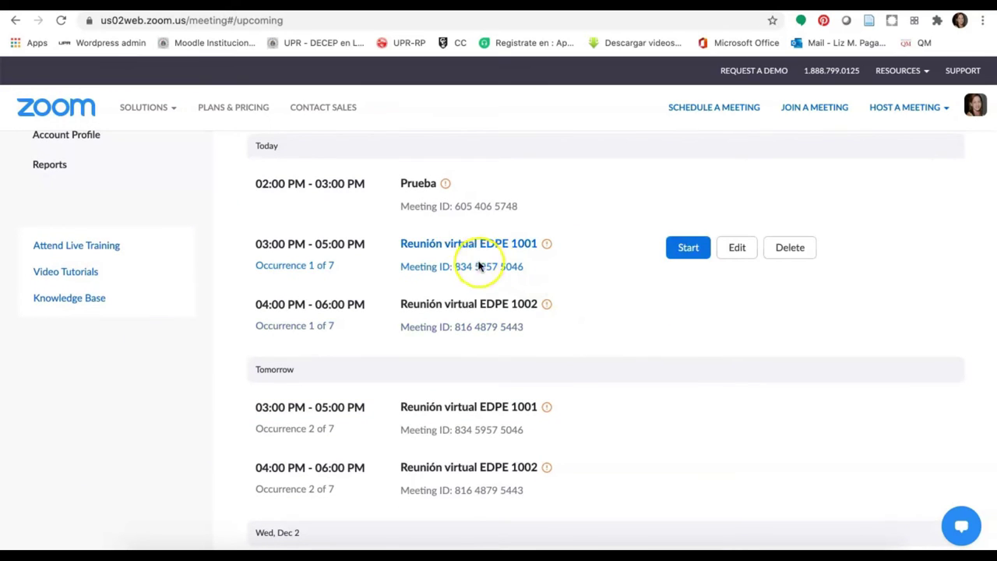
click(689, 249)
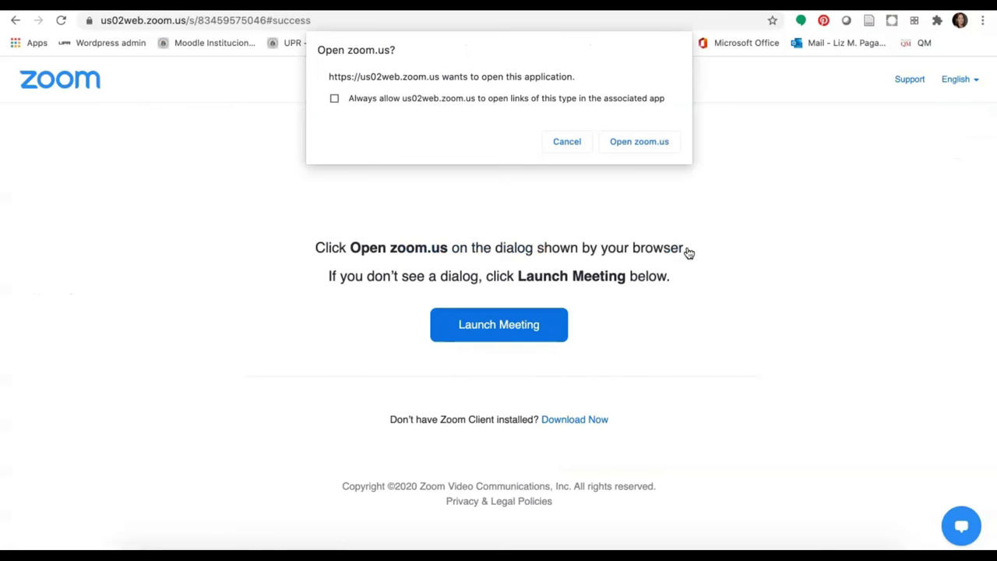
click(631, 143)
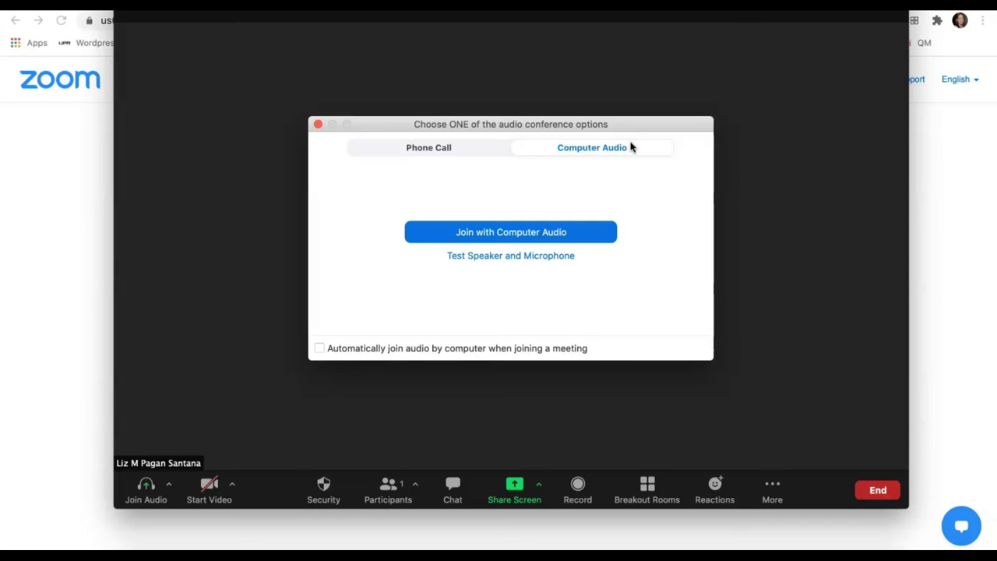
click(489, 235)
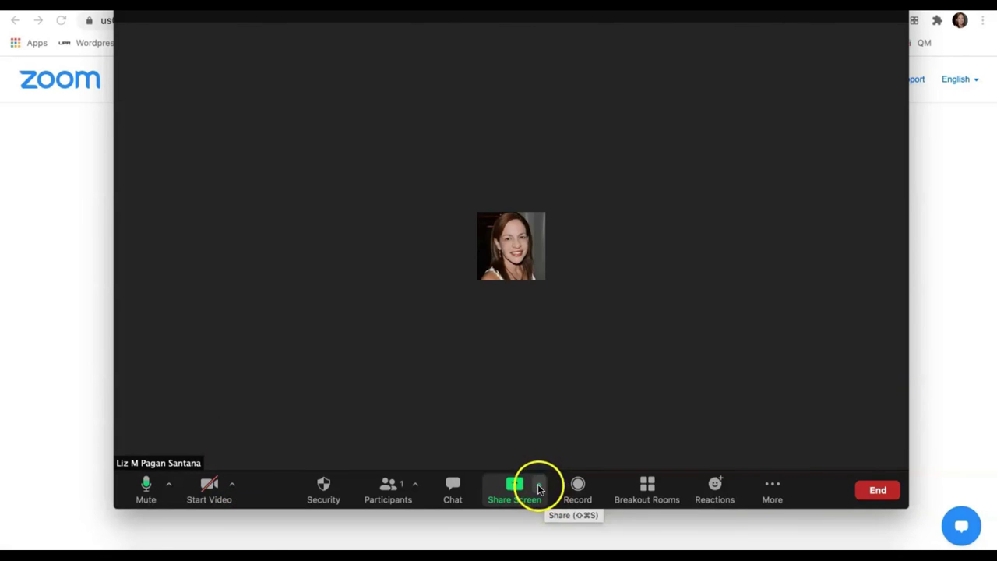
Check the screen sharing options of the running meeting, and end the meeting for all participants.
click(538, 484)
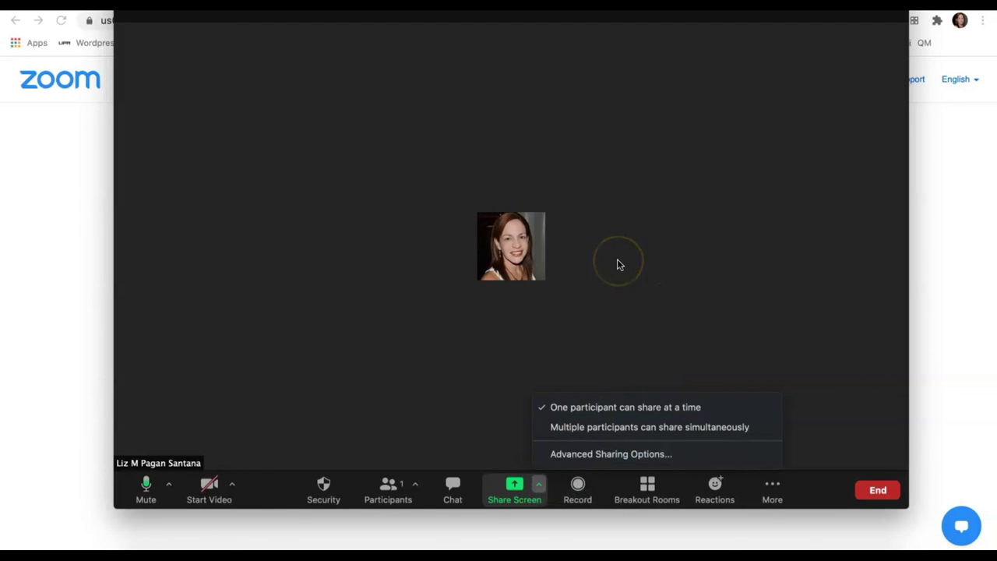
click(875, 493)
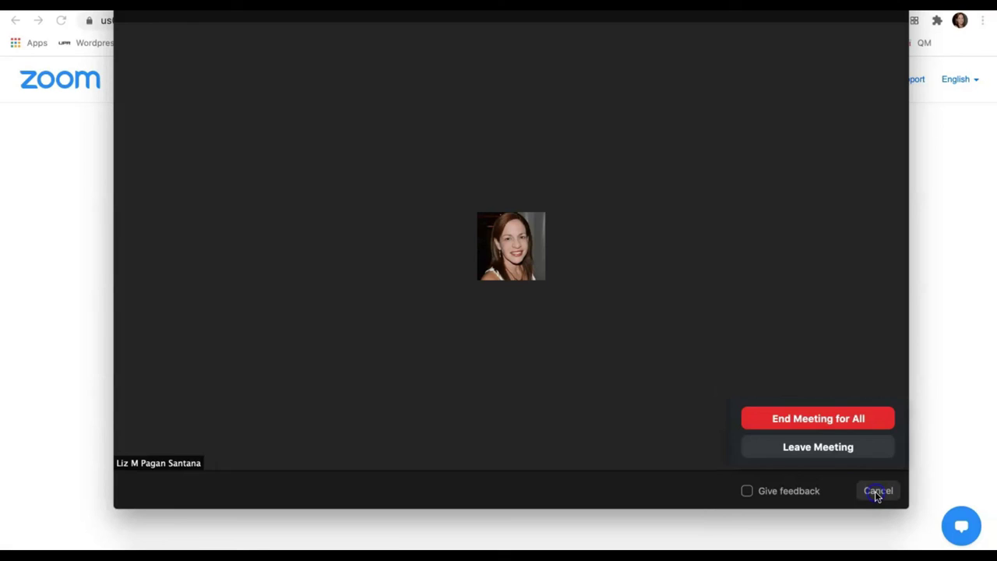
click(807, 419)
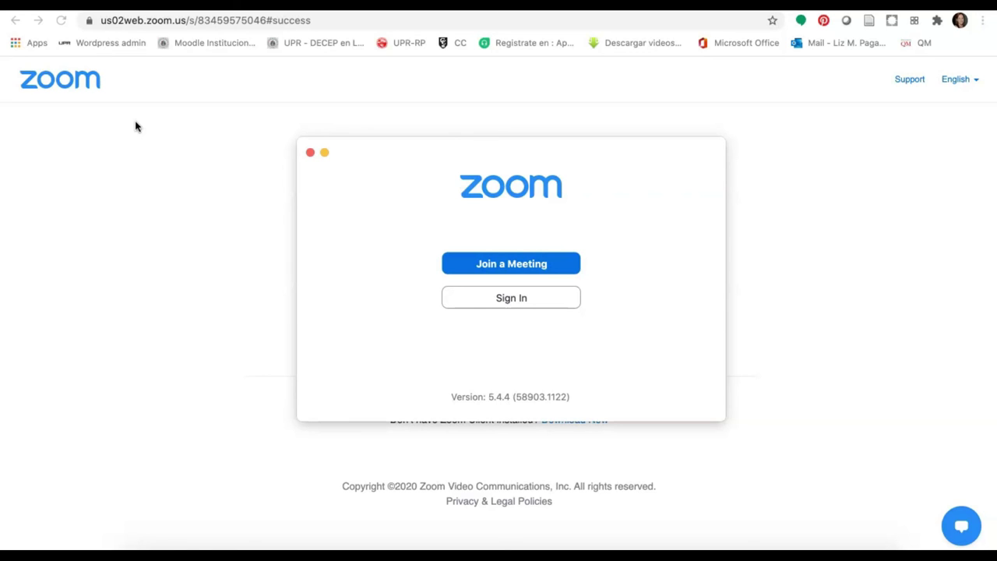
click(116, 90)
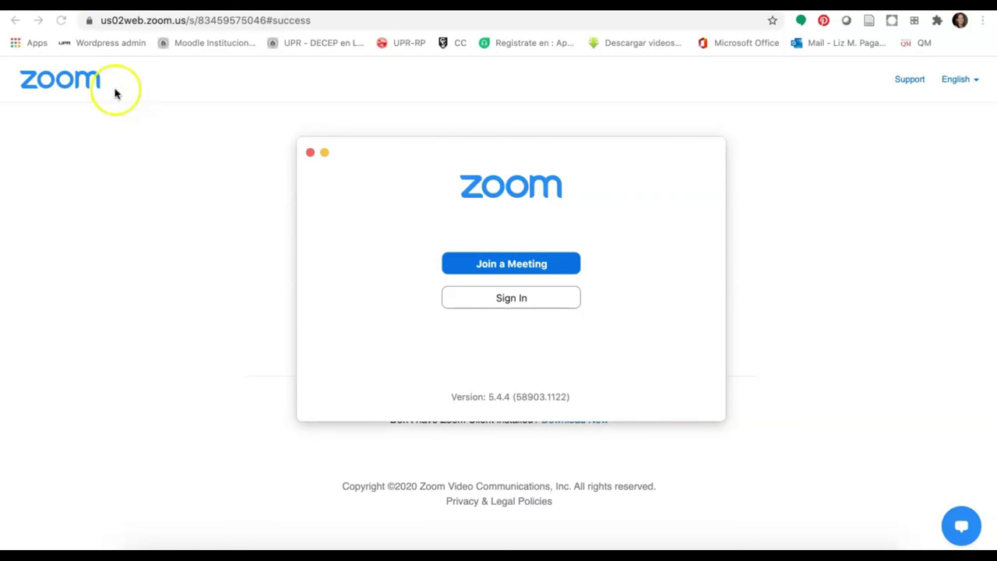